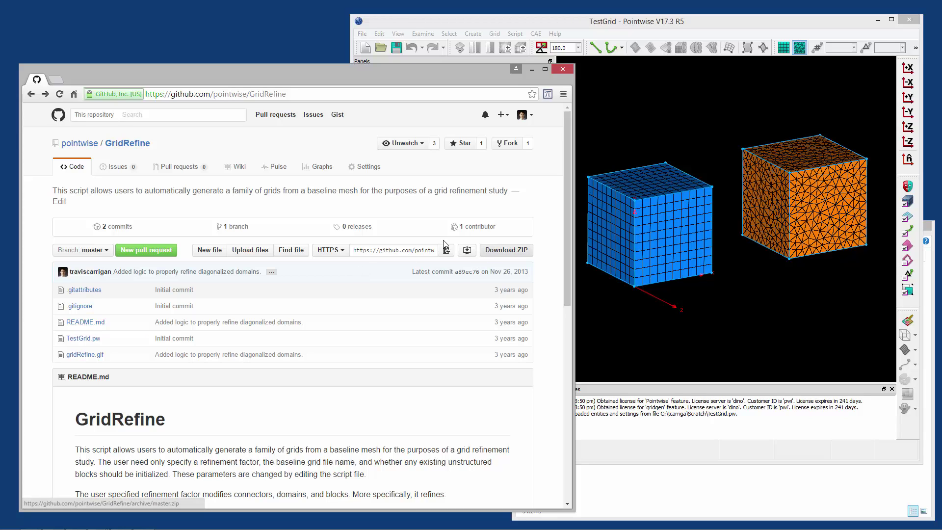
Switch to gridRefine.glf in GVIM and review the user-defined refinement factor, grid file name and volume mesh parameters.
left_click(531, 68)
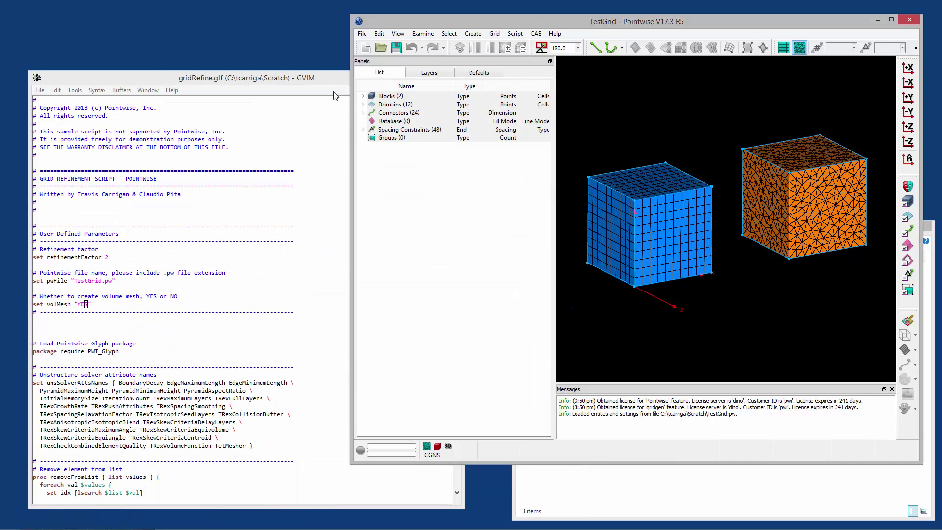
left_click(301, 81)
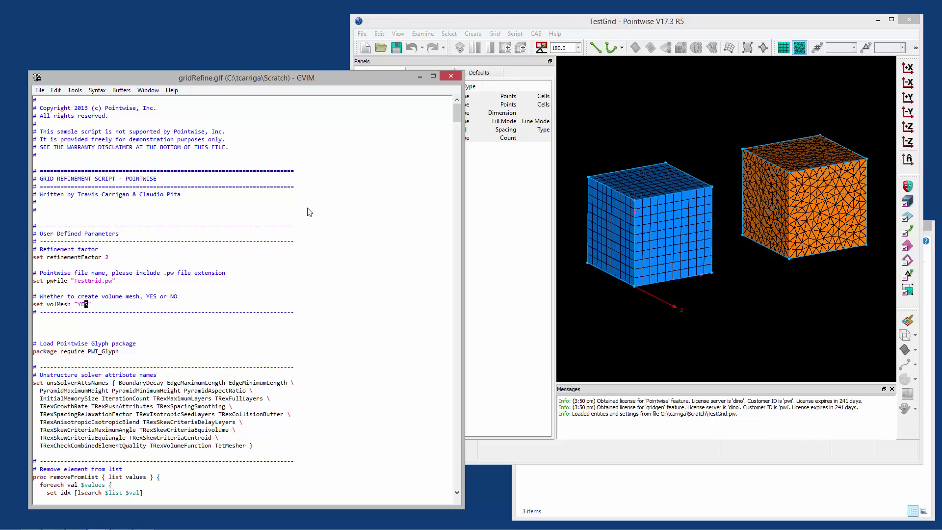
left_click(133, 259)
key("Down")
key("Down")
key("Down")
key("Down")
key("Down")
key("Down")
left_click(124, 259)
key("j")
key("j")
key("j")
left_click(82, 305)
Switch to the TestGrid window in Pointwise and inspect the structured block's upper front connector and its end spacing constraints.
left_click(656, 199)
left_click(657, 198)
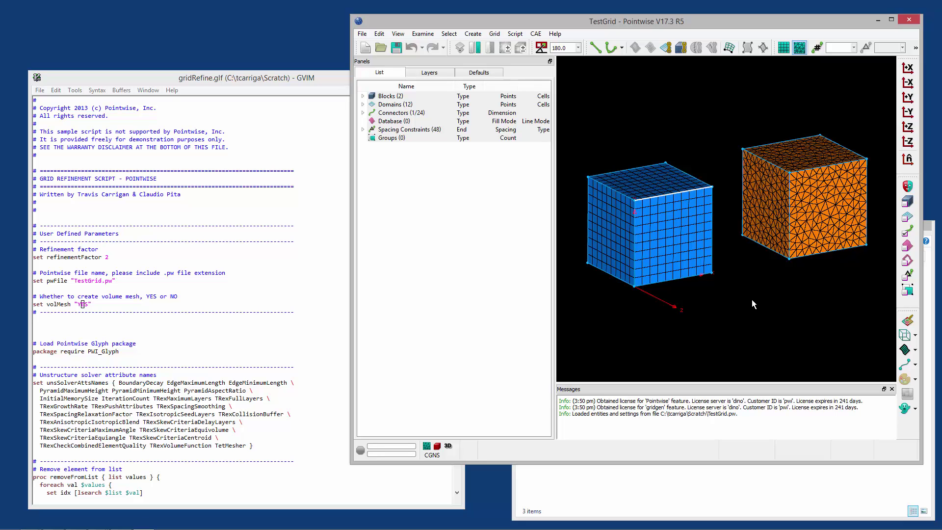
left_click(701, 187)
left_click(700, 188)
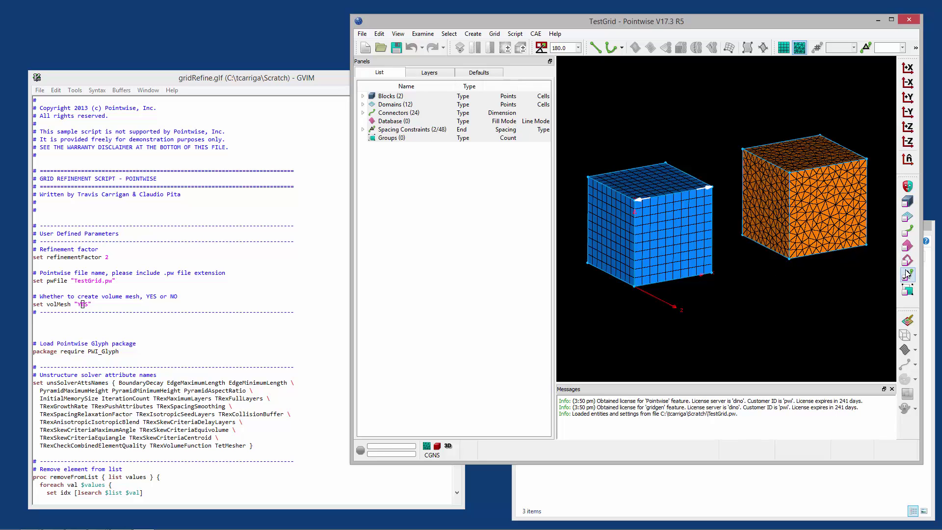
Inspect the Solve attributes of the unstructured block's front domain, including edge lengths and boundary decay, and leave without changes.
left_click(805, 201)
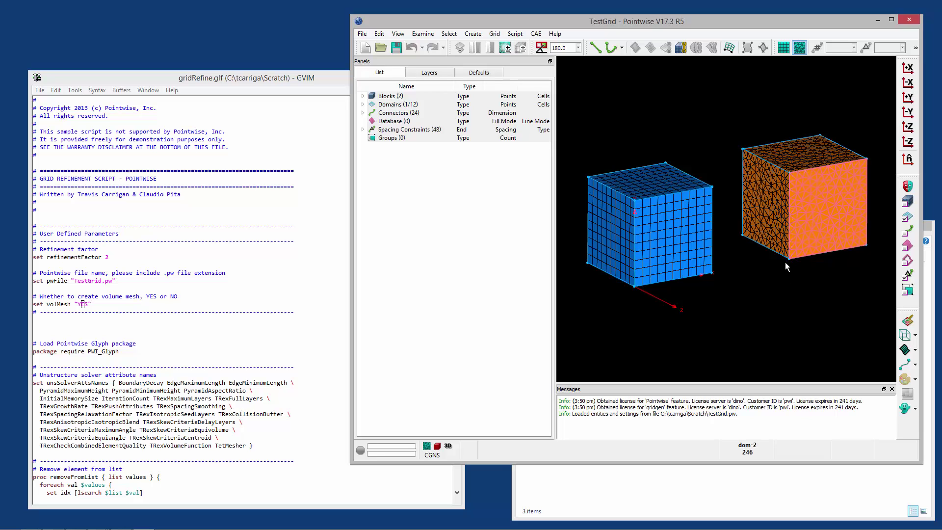
left_click(494, 34)
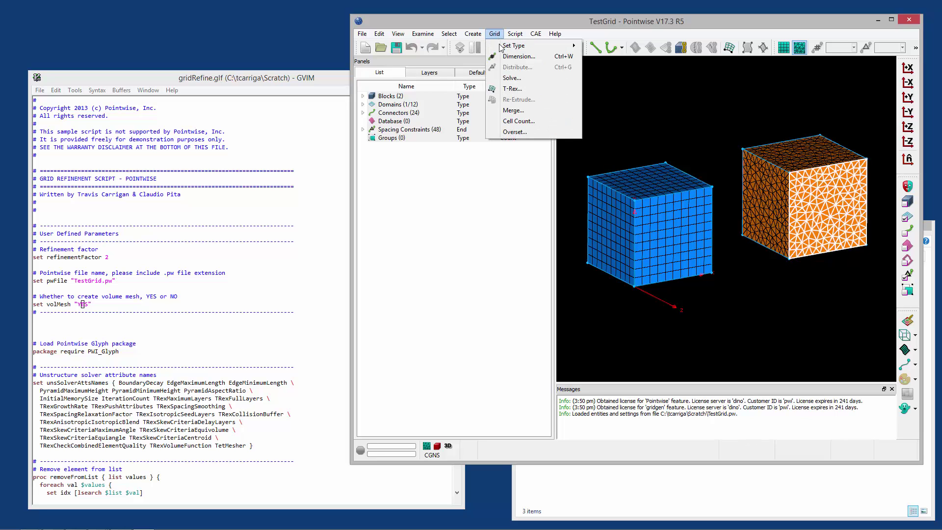
left_click(513, 77)
left_click(421, 91)
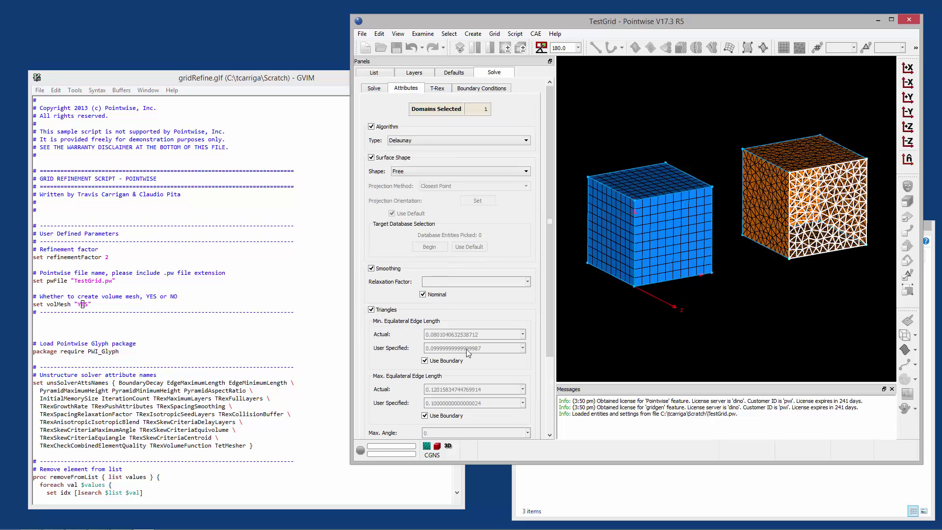
scroll(455, 268, "down", 3)
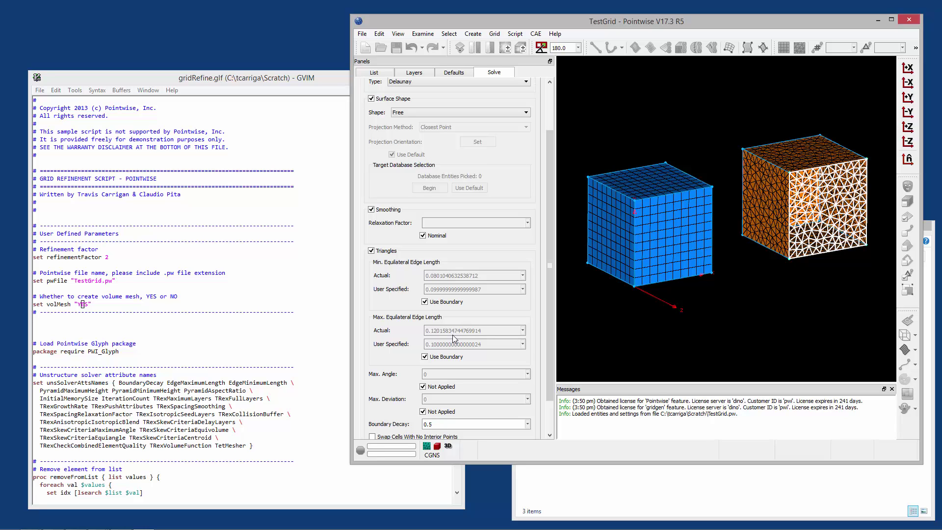
scroll(454, 337, "down", 3)
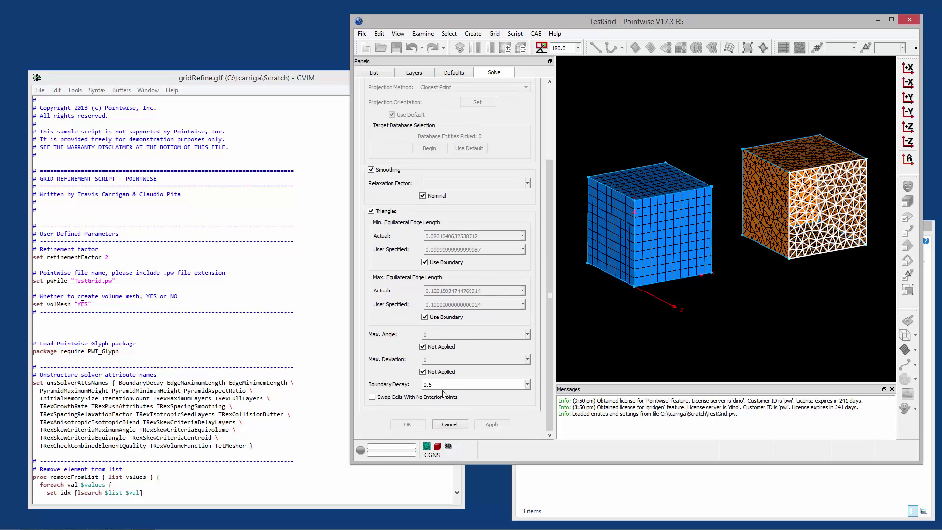
left_click(448, 423)
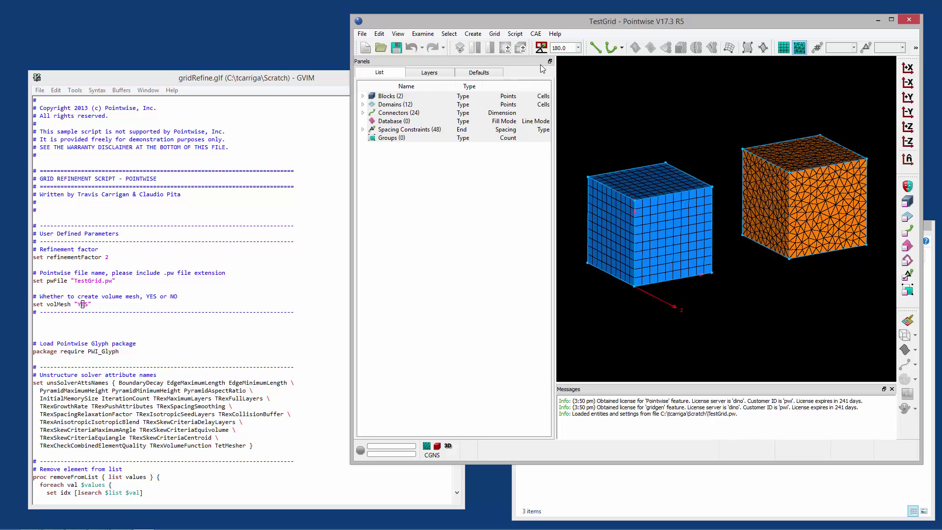
Look over the script execution options, check the Scratch folder for gridRefine.glf and TestGrid.pw, and return to the grid.
left_click(515, 34)
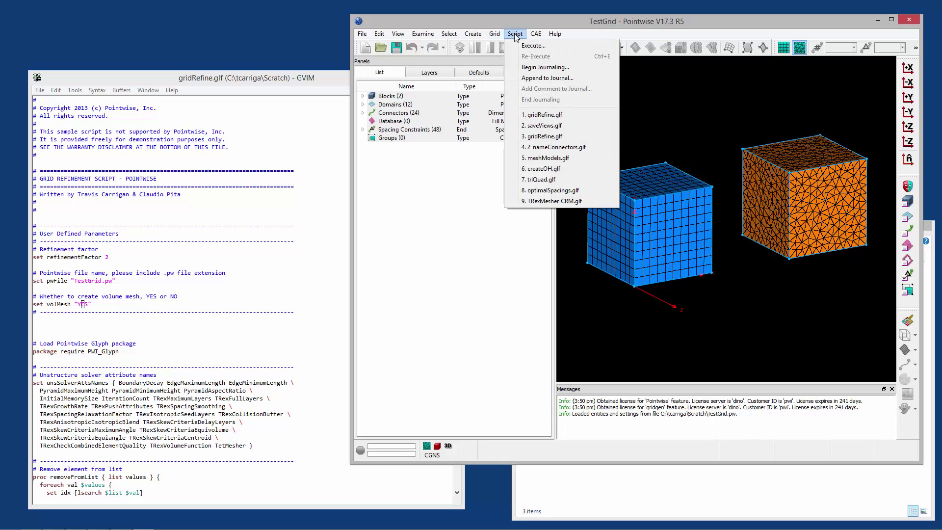
left_click(515, 34)
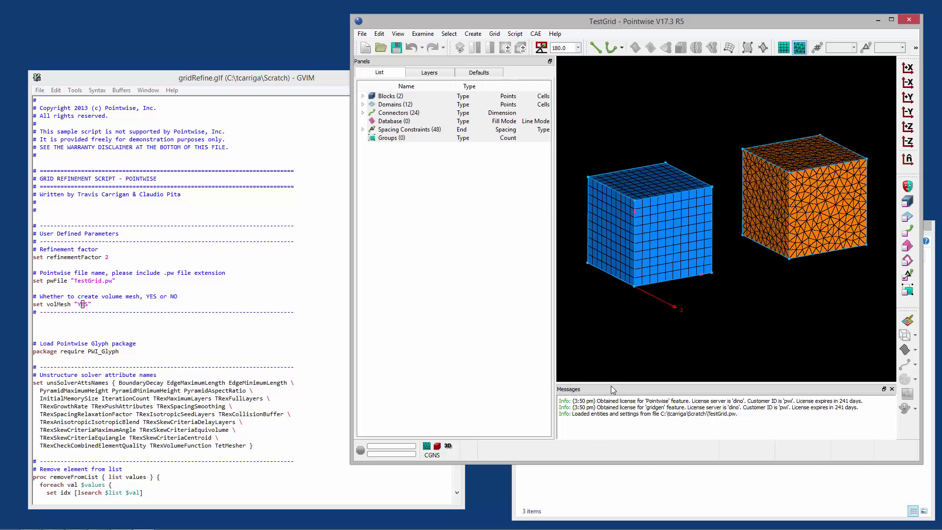
left_click(593, 491)
left_click(653, 310)
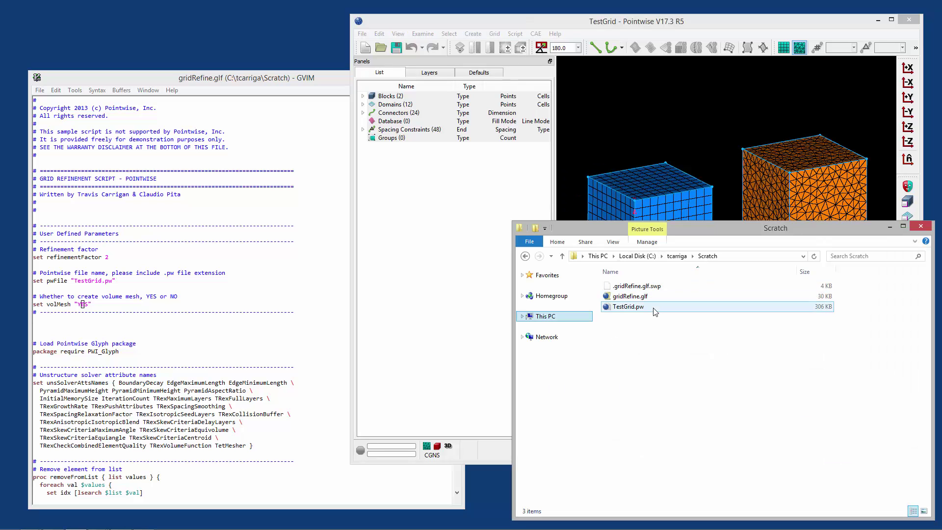
left_click_drag(653, 310, 608, 101)
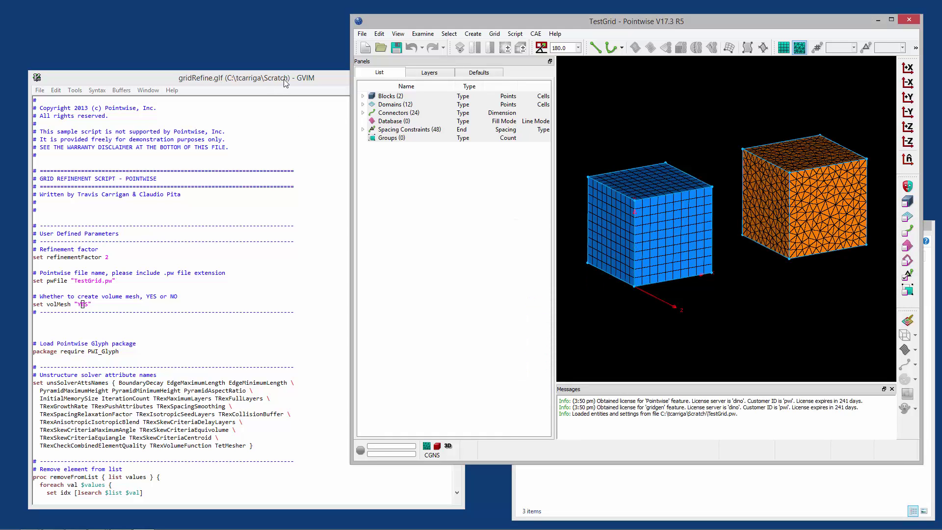
Recheck the script parameters in GVIM, then run gridRefine.glf from the Scratch folder in File Explorer.
left_click(187, 212)
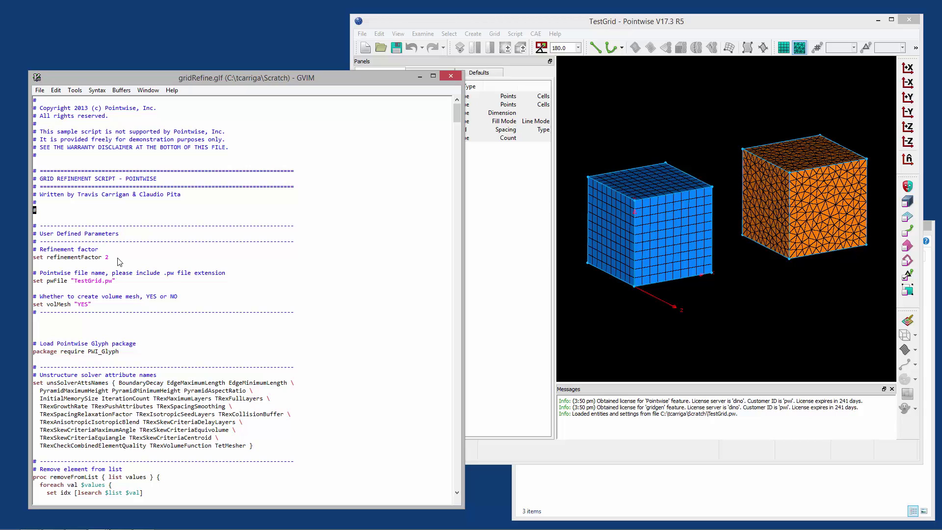
left_click(666, 485)
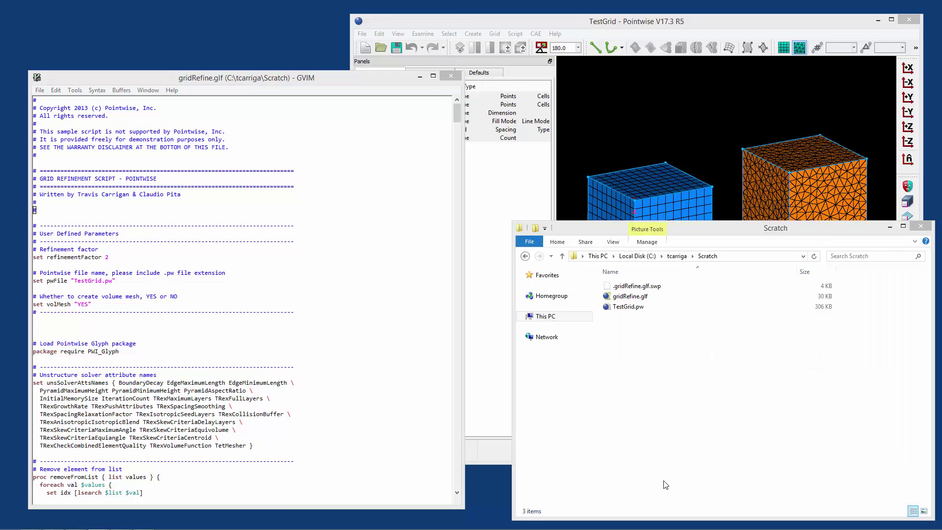
double_click(629, 306)
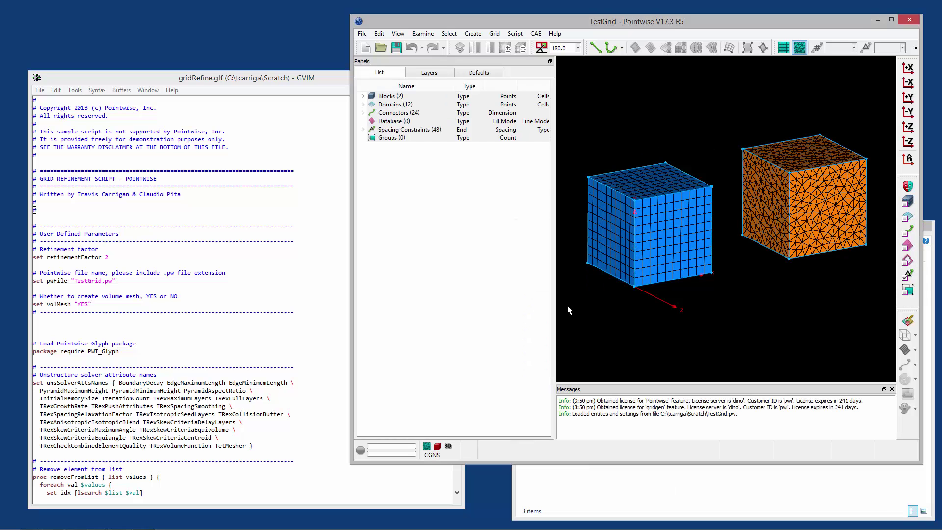
left_click(659, 486)
left_click(634, 297)
double_click(633, 298)
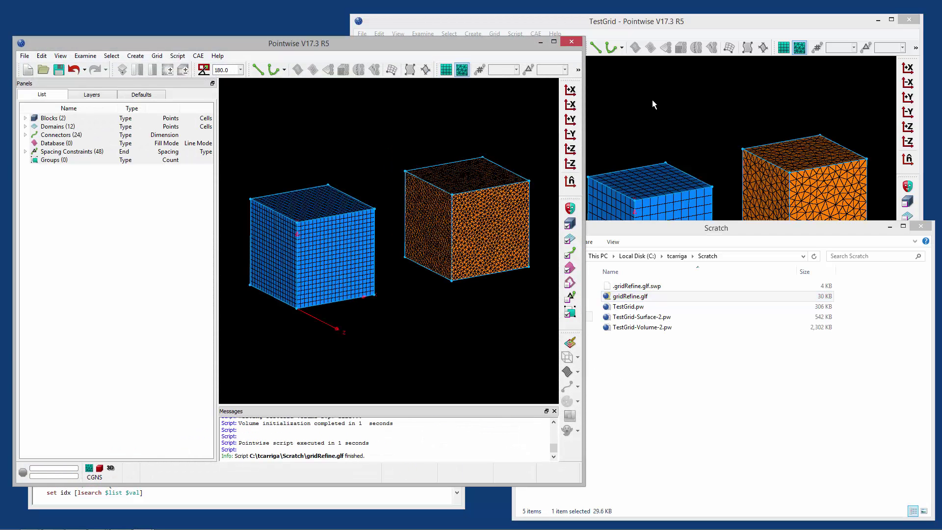
Compare the refined grid with the original, enlarge the new window's message area and review the full refinement log.
left_click(652, 99)
left_click(285, 43)
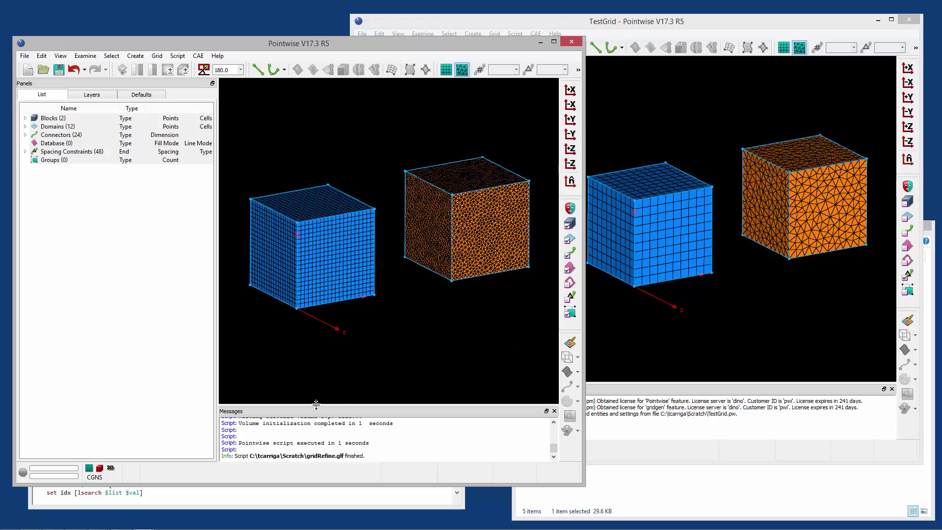
left_click_drag(319, 404, 321, 246)
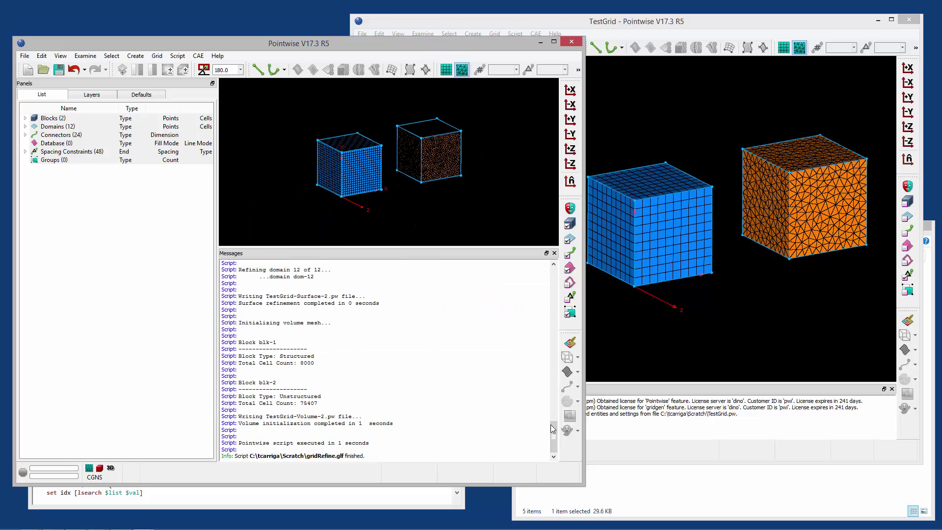
scroll(552, 401, "up", 3)
scroll(552, 401, "up", 15)
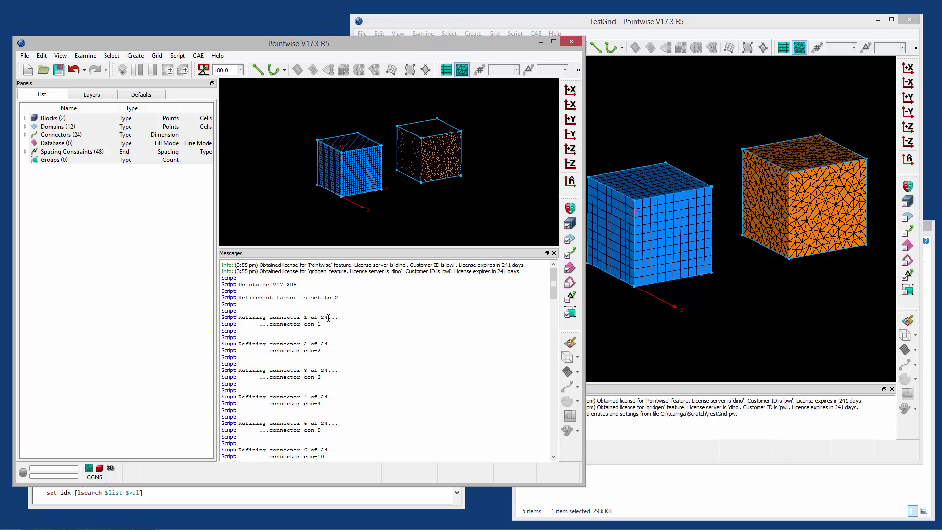
scroll(322, 325, "down", 2)
scroll(314, 325, "down", 13)
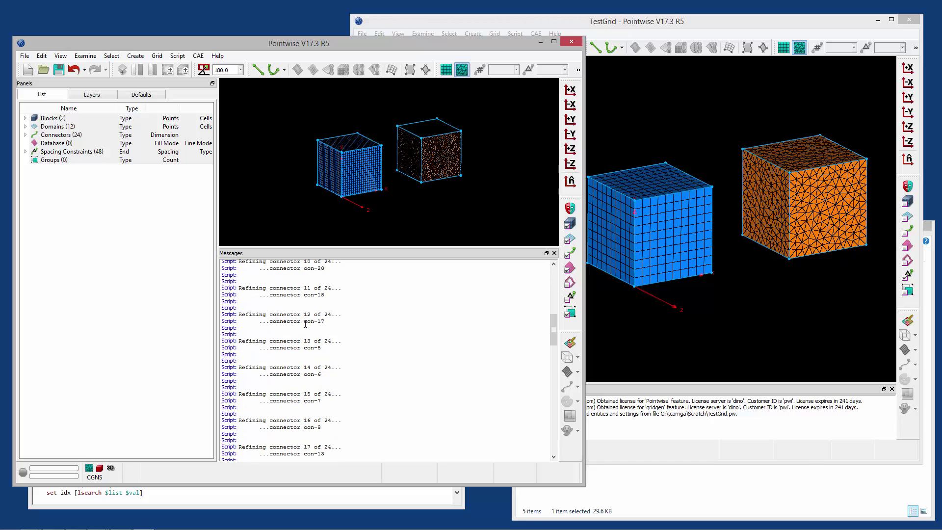
scroll(294, 321, "down", 18)
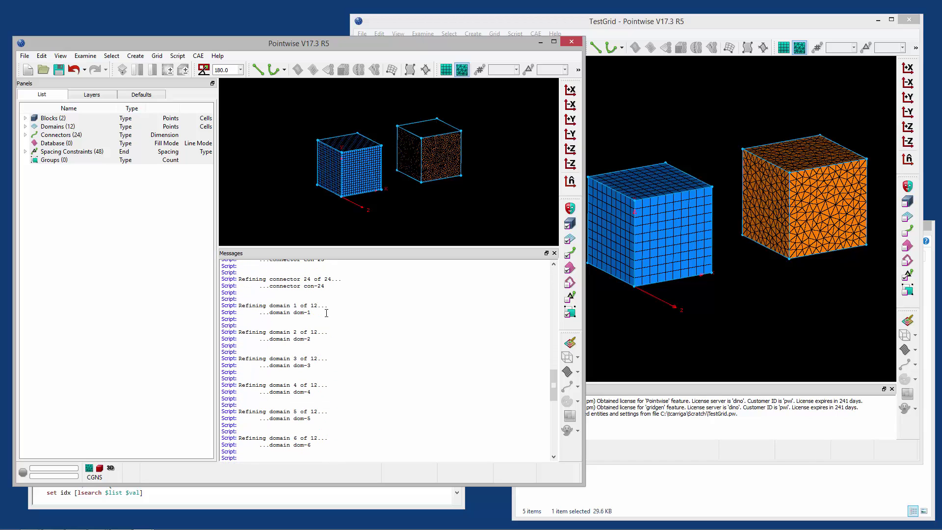
scroll(326, 317, "down", 16)
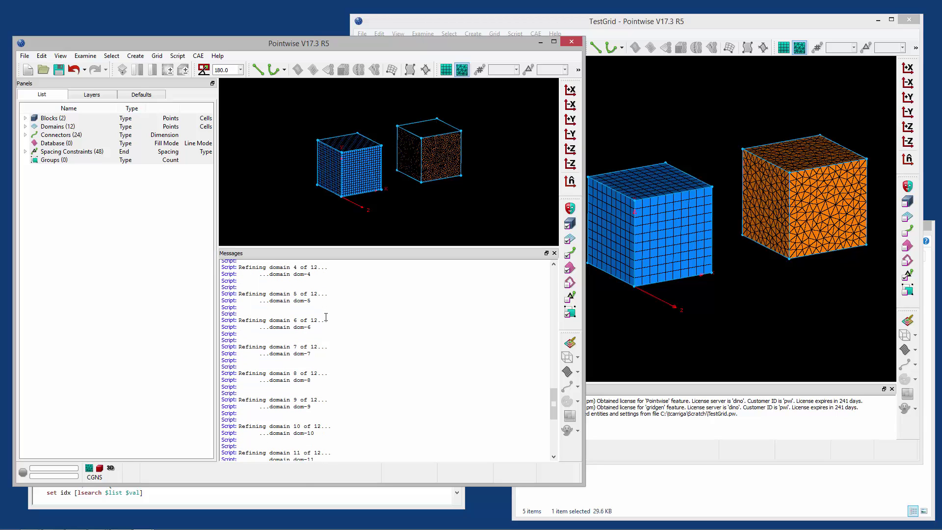
scroll(326, 318, "up", 2)
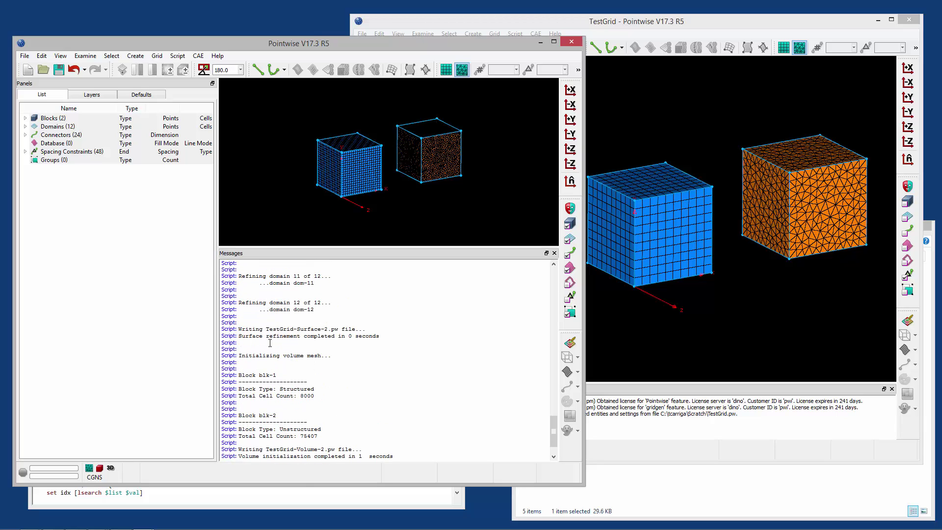
scroll(260, 341, "down", 2)
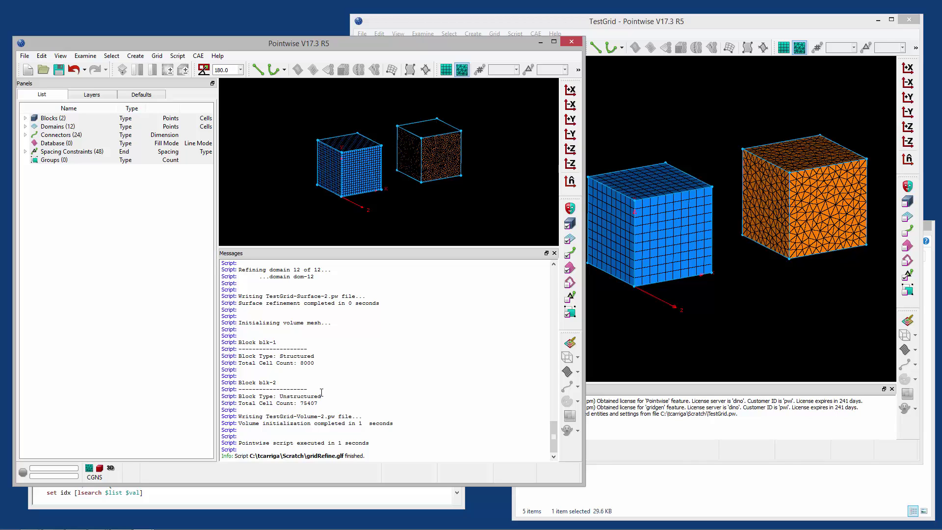
Check the Scratch folder in File Explorer for the output files TestGrid-Surface-2.pw and TestGrid-Volume-2.pw.
left_click(659, 473)
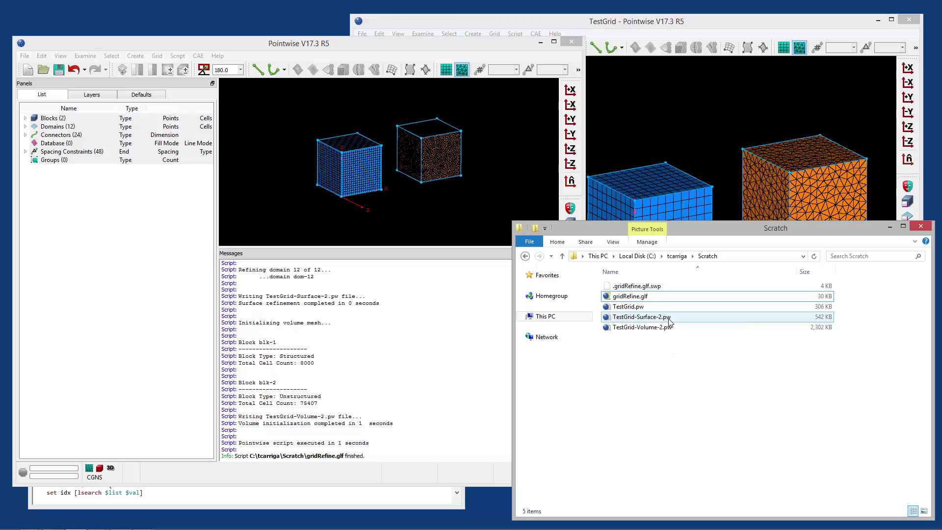
left_click(662, 318)
left_click(666, 327)
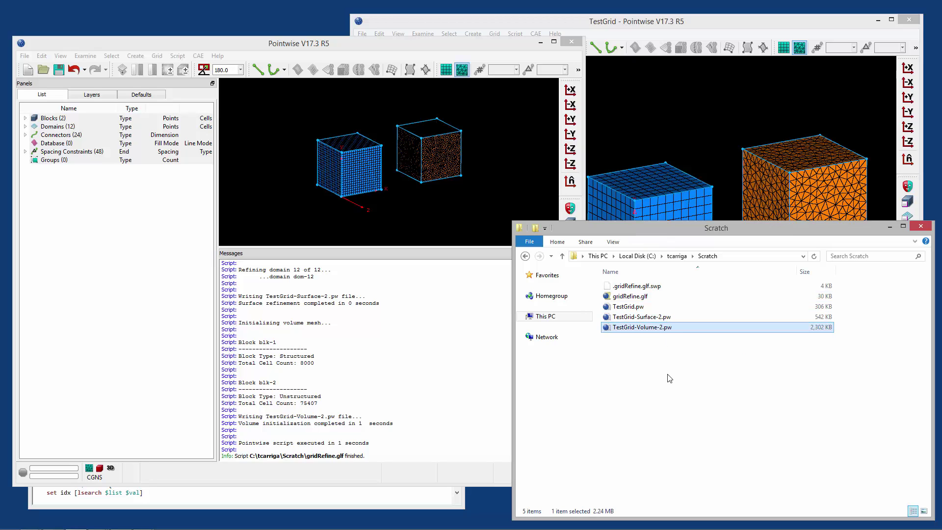
left_click(670, 375)
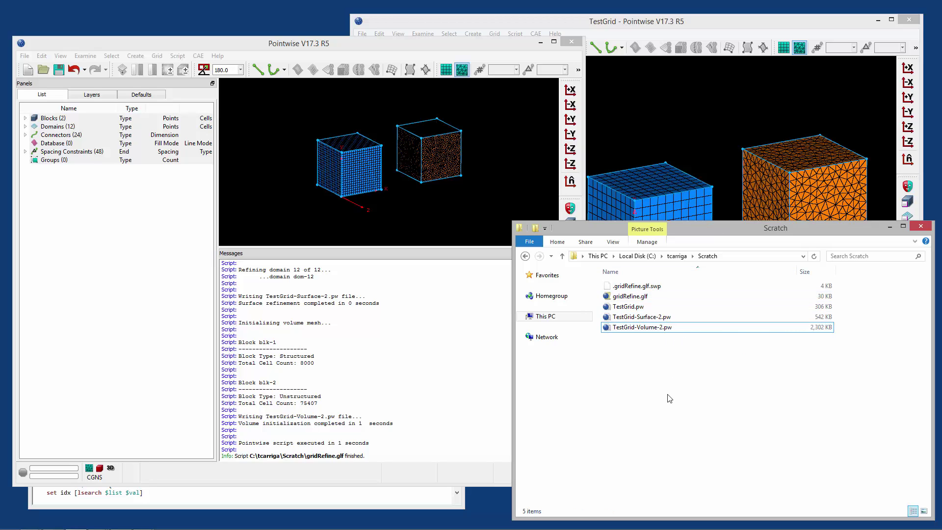